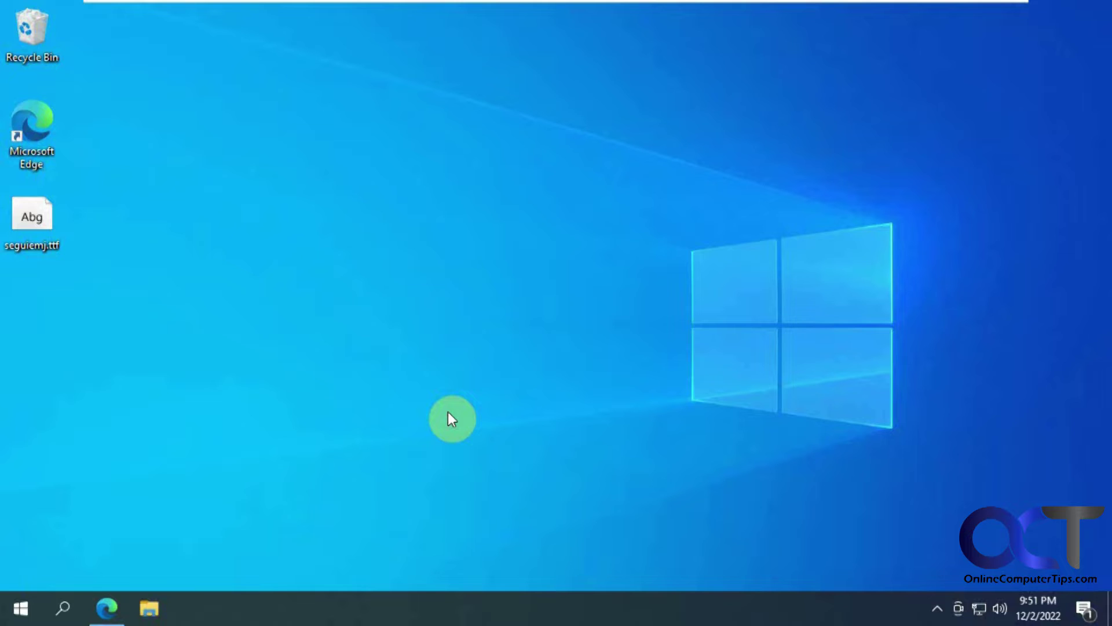
# Insert smiley, red heart, grinning face and two-hearts emojis with the Win+period picker
pyautogui.click(107, 608)
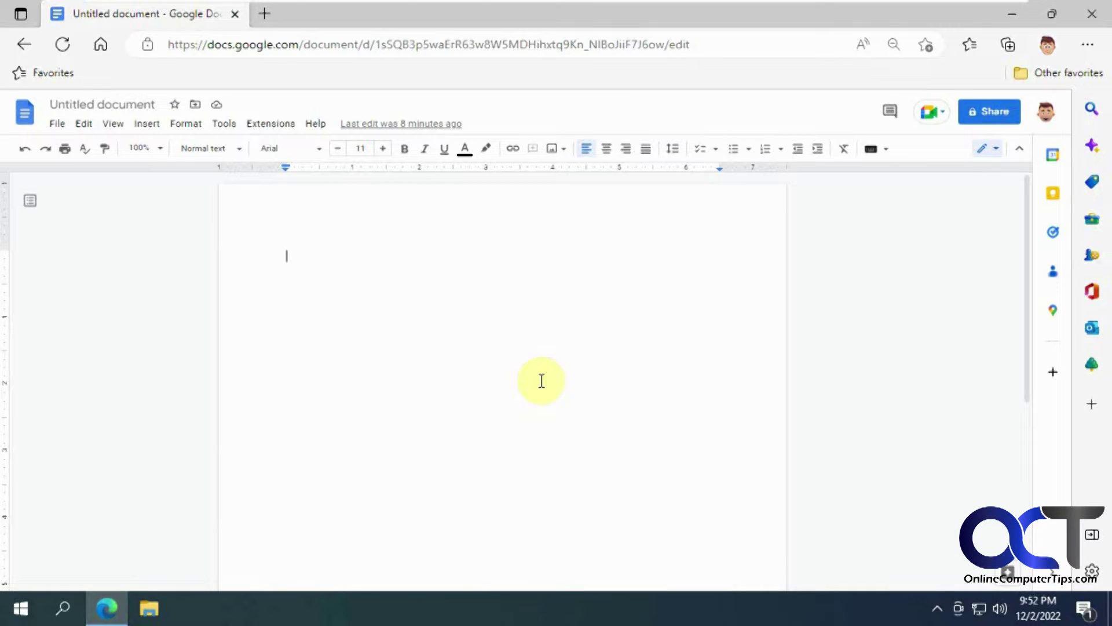
pyautogui.press('super+period')
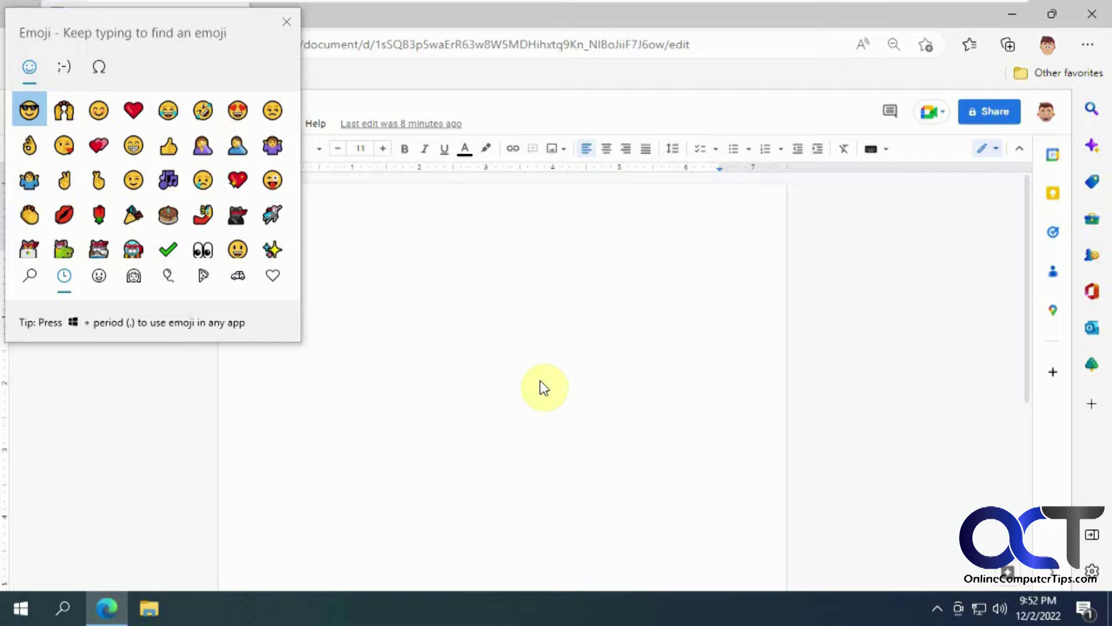
pyautogui.click(104, 115)
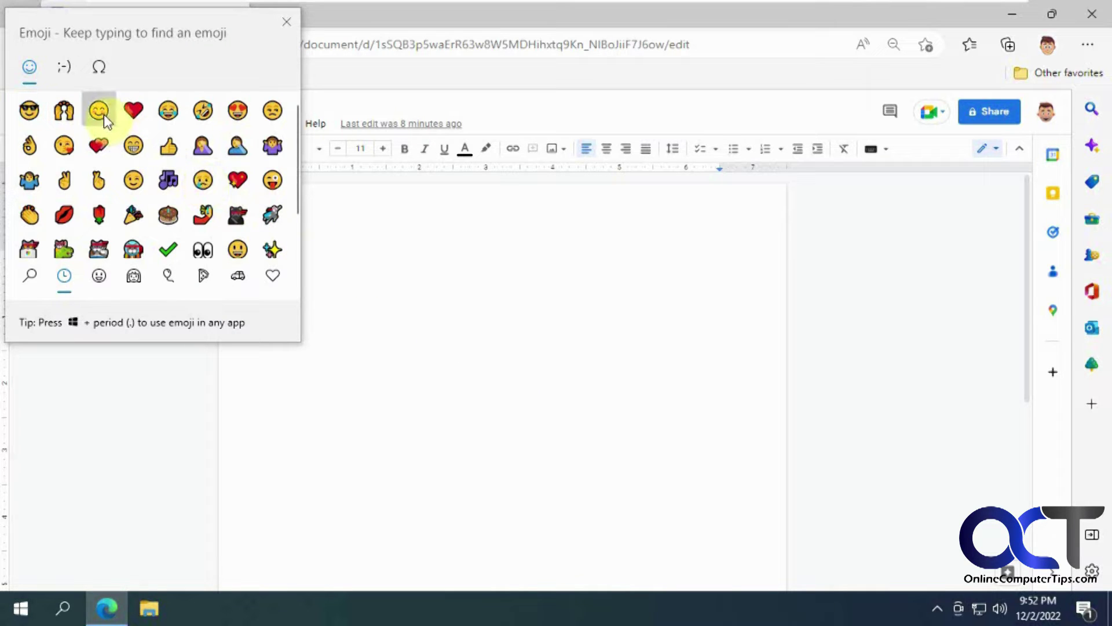
pyautogui.click(135, 112)
pyautogui.moveTo(180, 21); pyautogui.dragTo(716, 127)
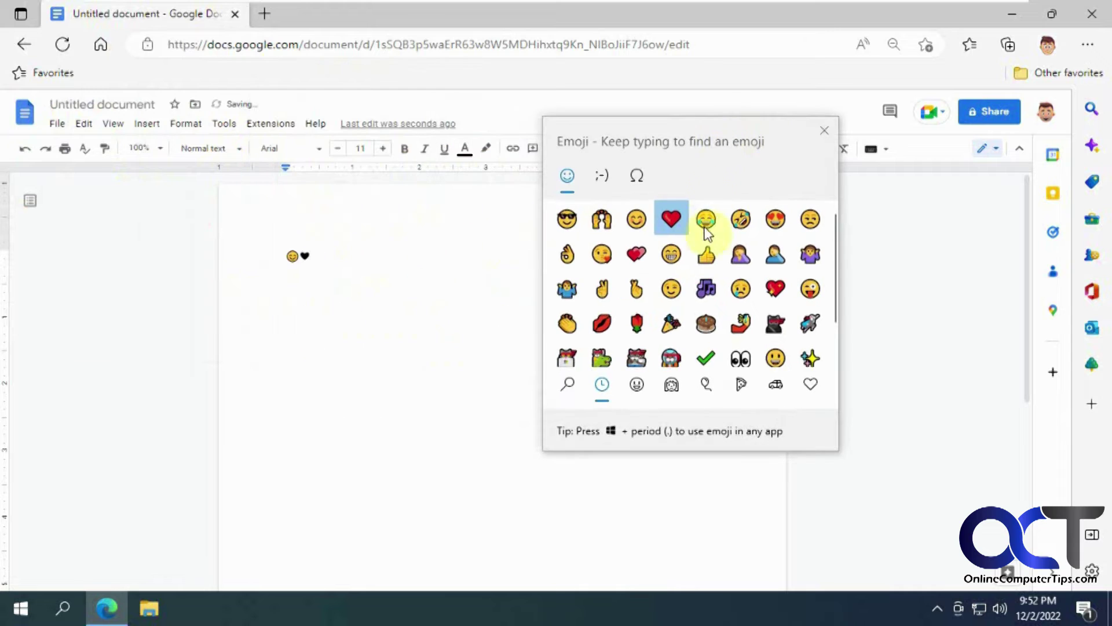
pyautogui.click(663, 254)
pyautogui.click(637, 253)
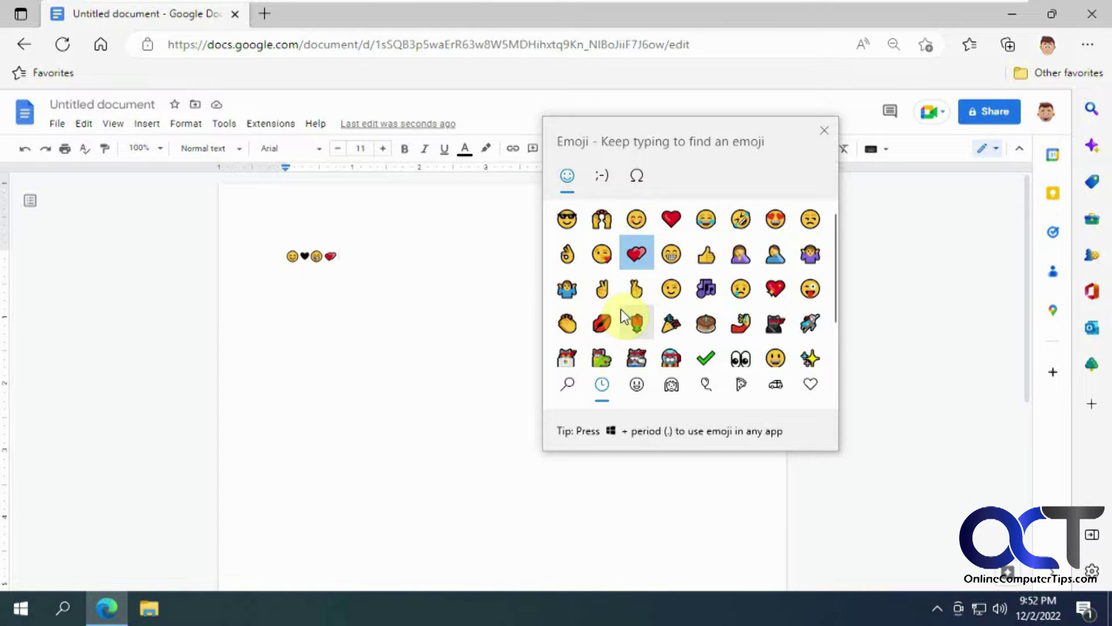
# Close the emoji picker, then minimize and restore the Google Docs window
pyautogui.click(480, 336)
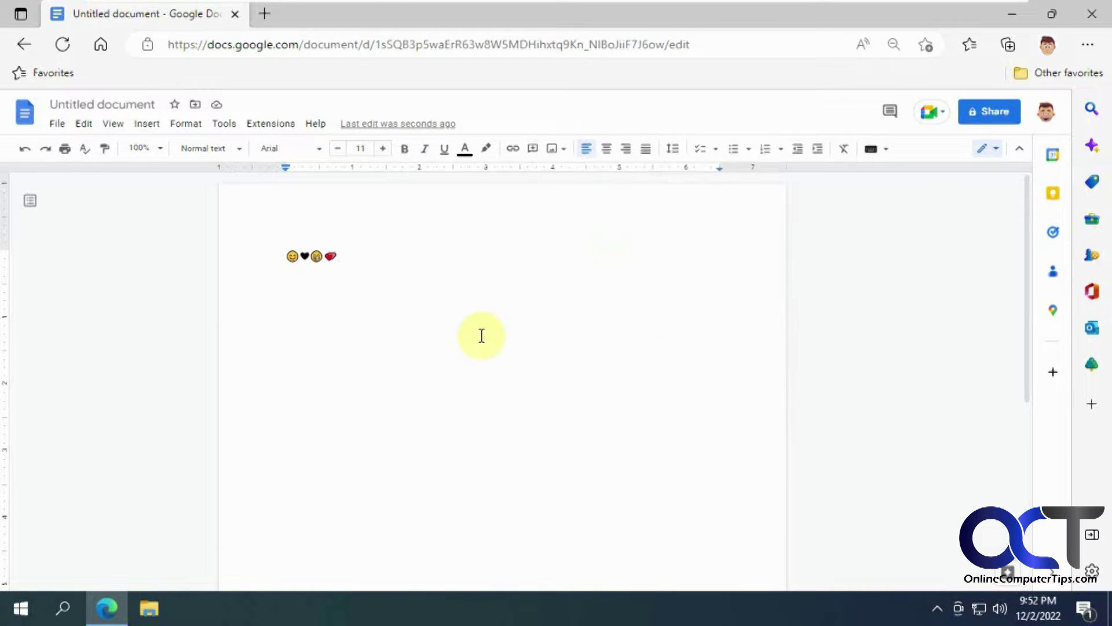
pyautogui.click(1013, 15)
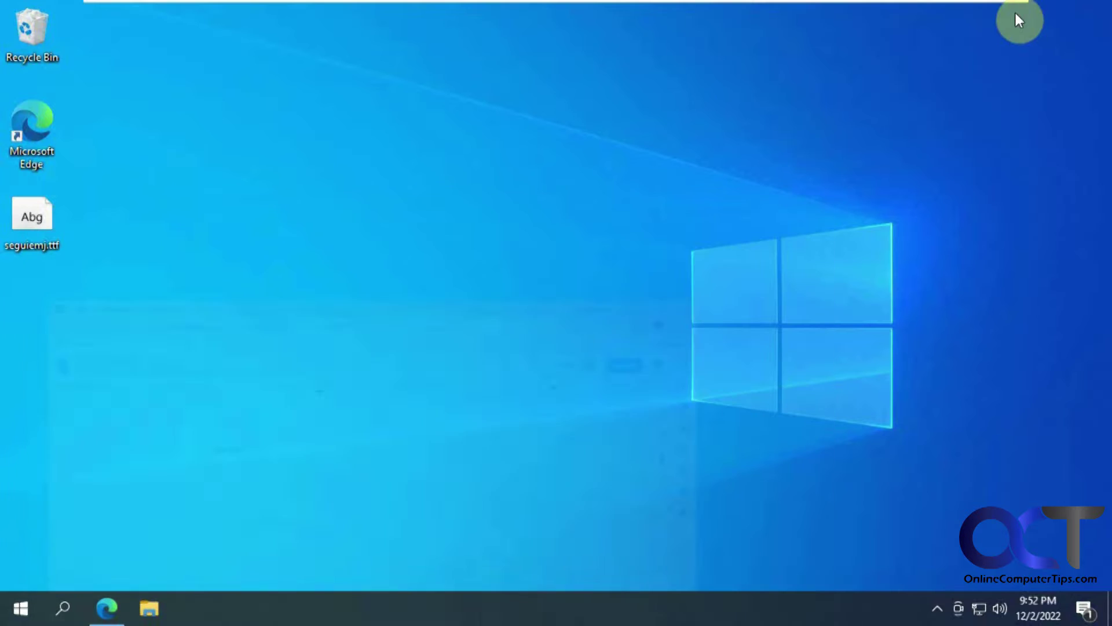
pyautogui.click(106, 608)
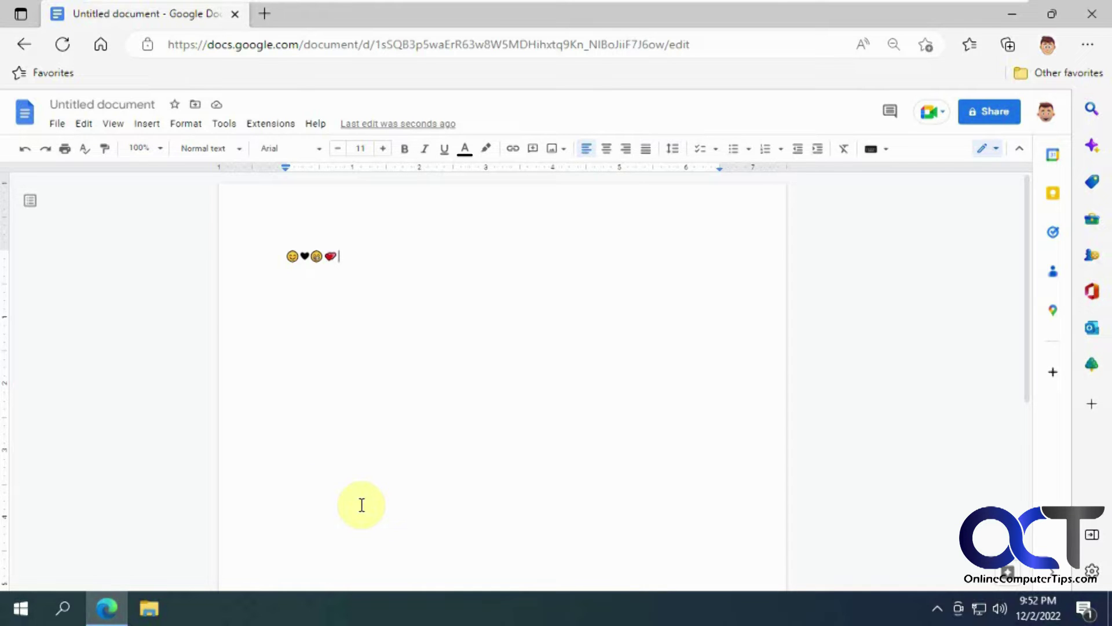
# Paste an emoji-picker screenshot on a new line below the emojis
pyautogui.press('super+period')
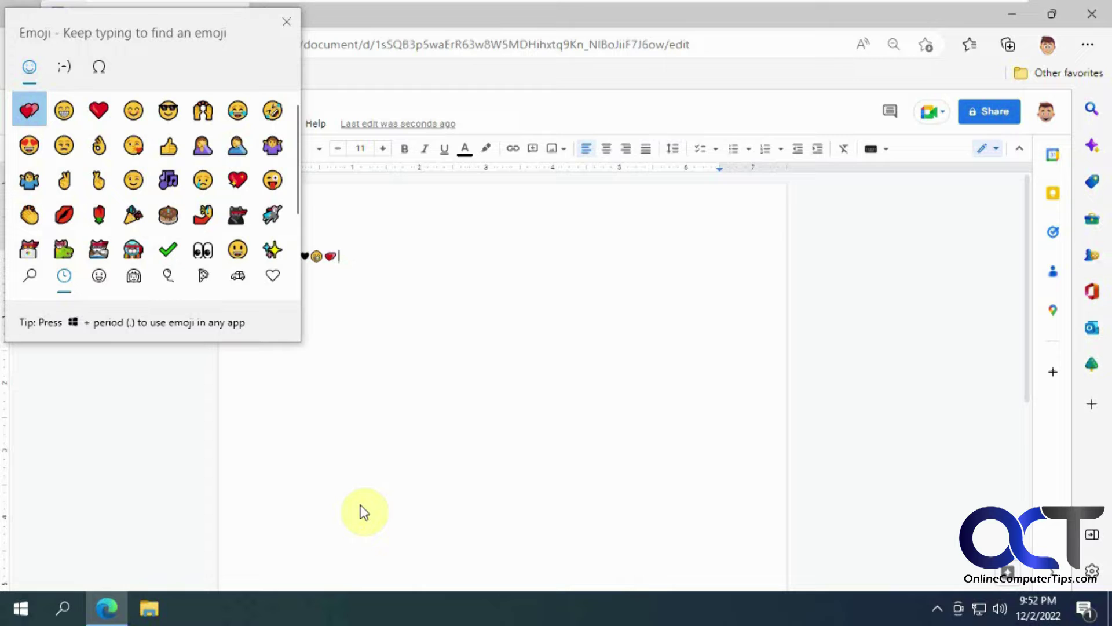
pyautogui.click(454, 312)
pyautogui.press('Return')
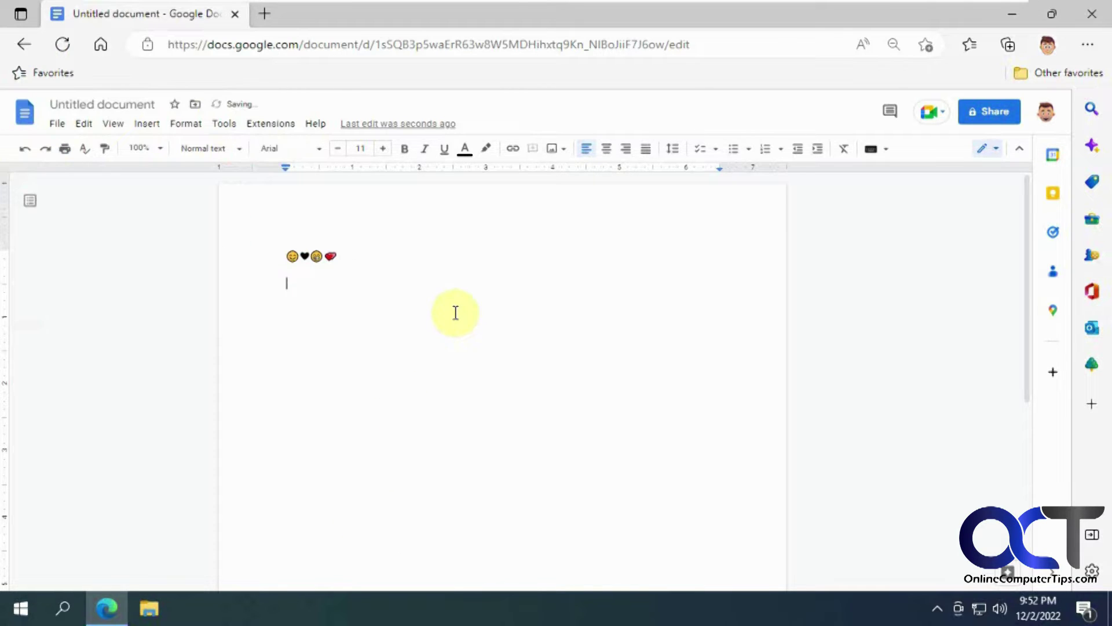
pyautogui.hotkey('ctrl', 'v')
# Crop the pasted screenshot to the emoji panel, enlarge it, and minimize the document
pyautogui.click(595, 388)
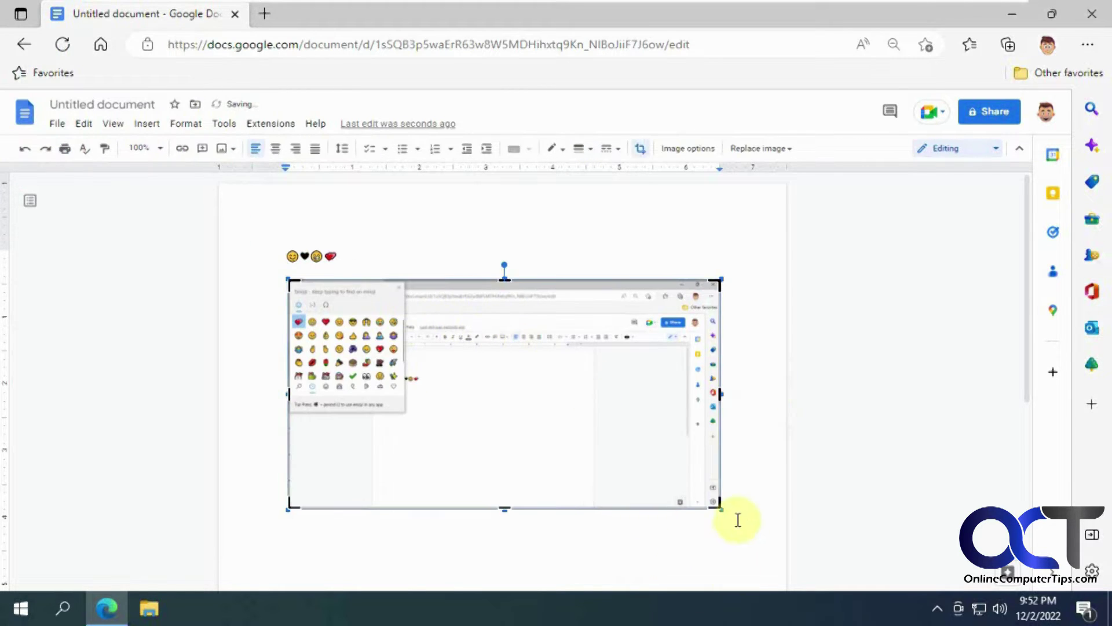
pyautogui.moveTo(717, 502)
pyautogui.mouseDown()
pyautogui.moveTo(406, 423)
pyautogui.moveTo(415, 410)
pyautogui.mouseUp()
pyautogui.click(516, 228)
pyautogui.click(374, 358)
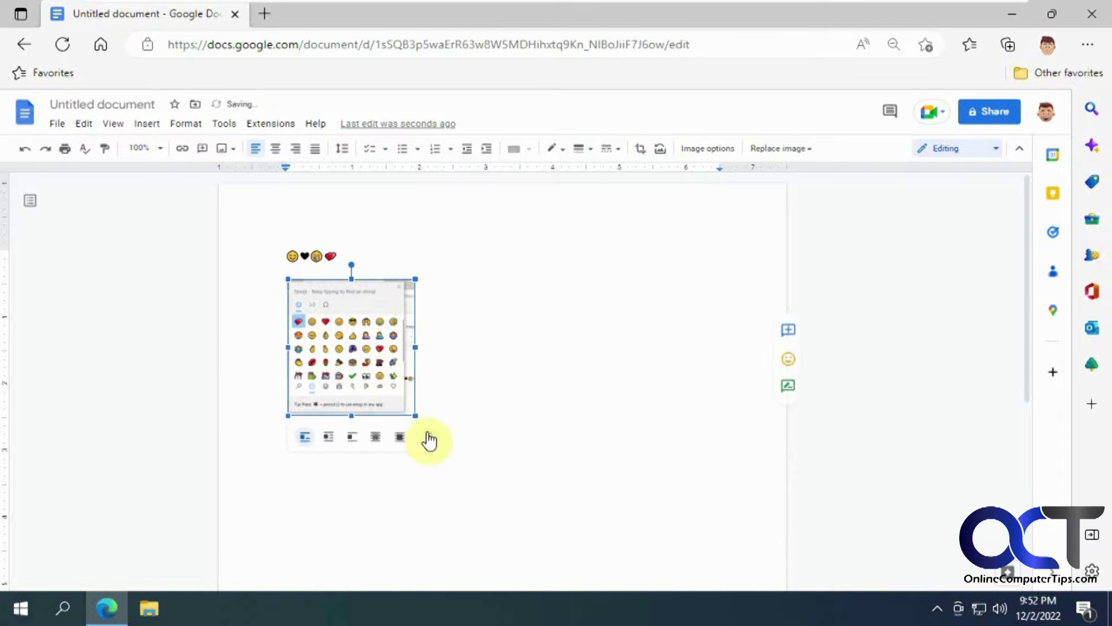
pyautogui.moveTo(405, 415)
pyautogui.mouseDown()
pyautogui.moveTo(552, 503)
pyautogui.moveTo(636, 464)
pyautogui.mouseUp()
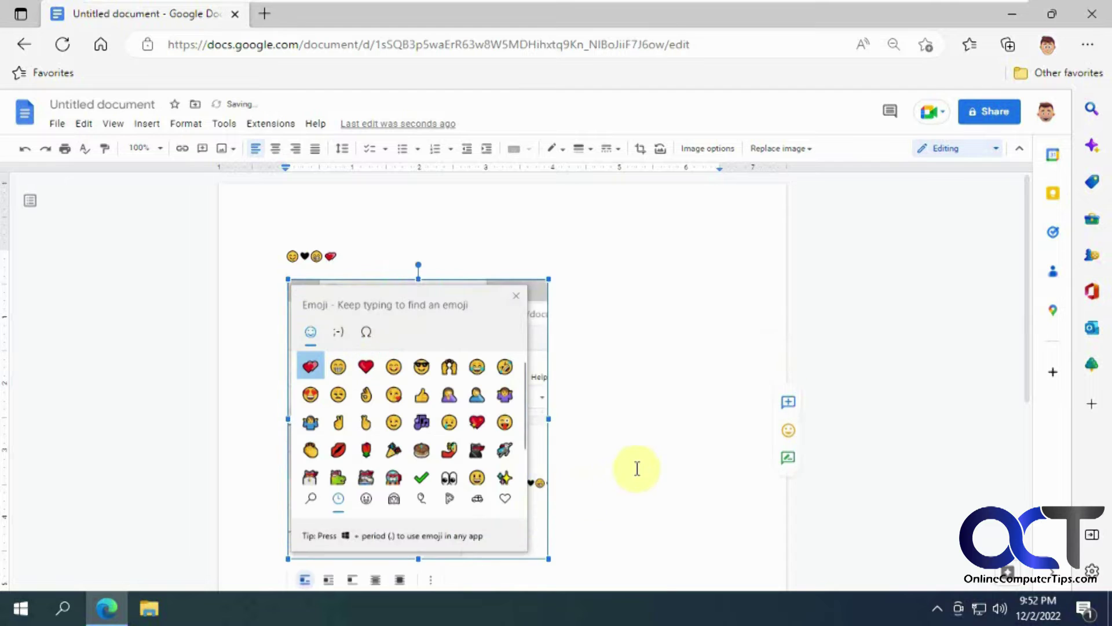
pyautogui.click(648, 460)
pyautogui.scroll(-1, 649, 459)
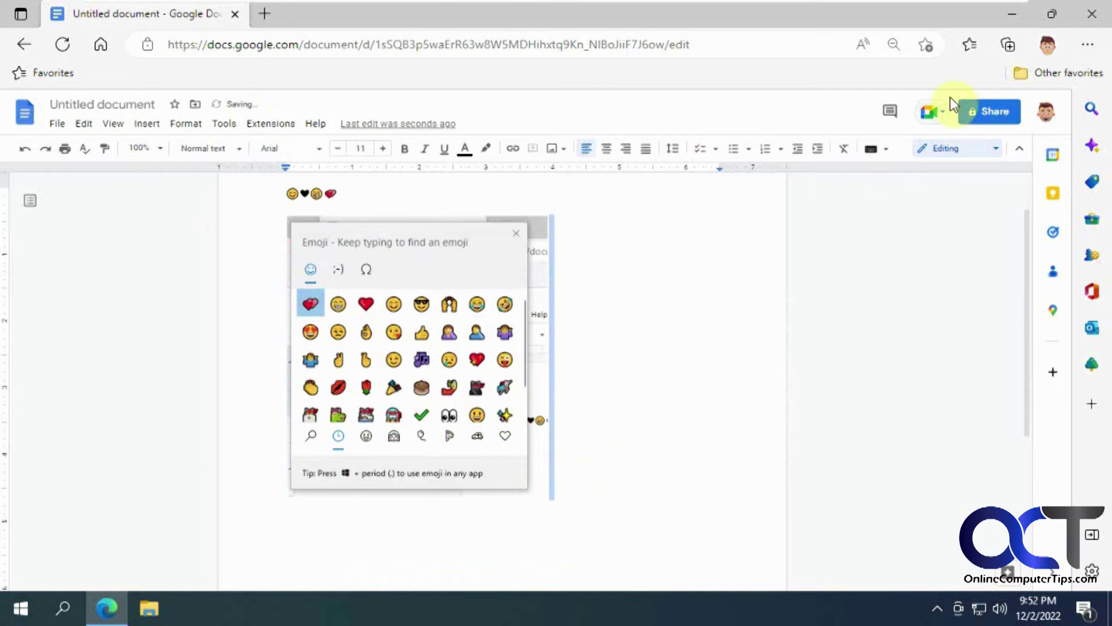
pyautogui.click(1012, 13)
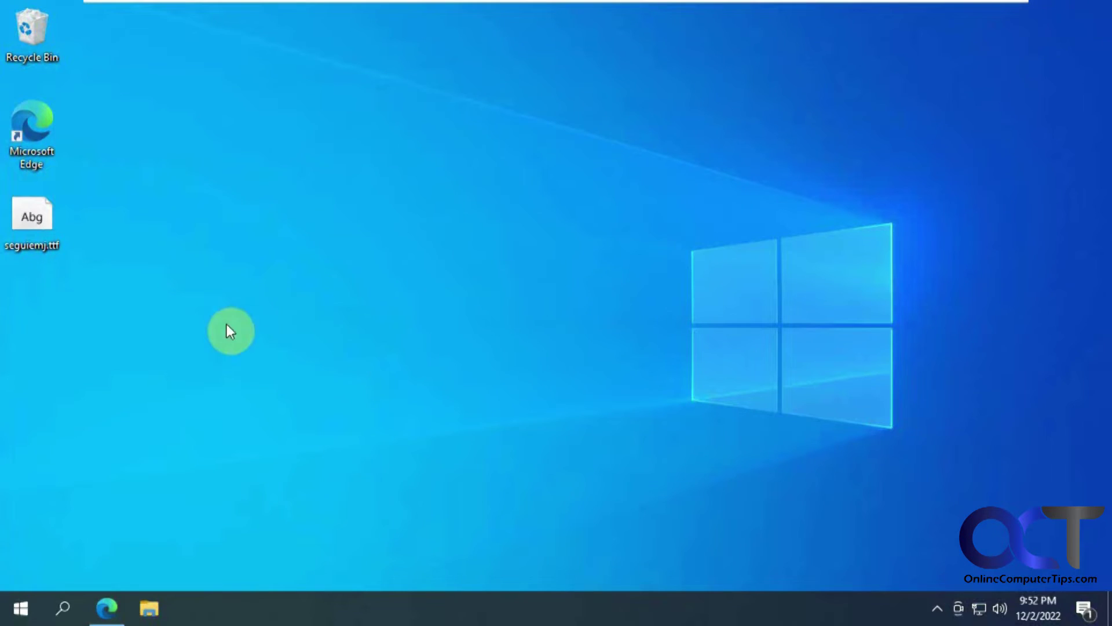
# Open seguiemj.ttf from the desktop in Font Viewer and install it
pyautogui.click(39, 246)
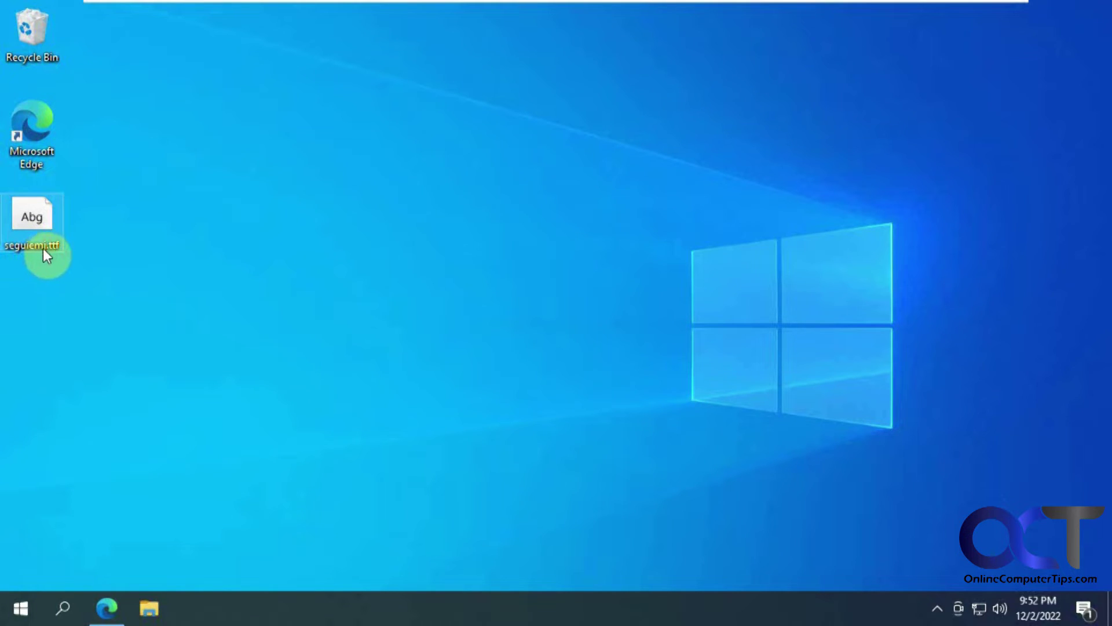
pyautogui.doubleClick(43, 228)
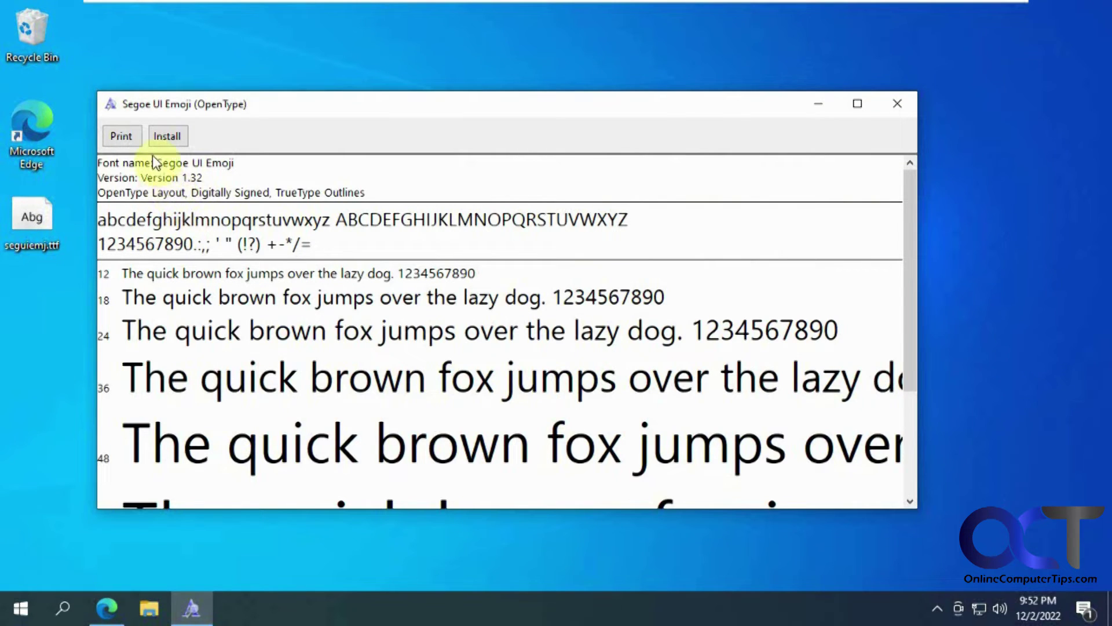
pyautogui.click(168, 137)
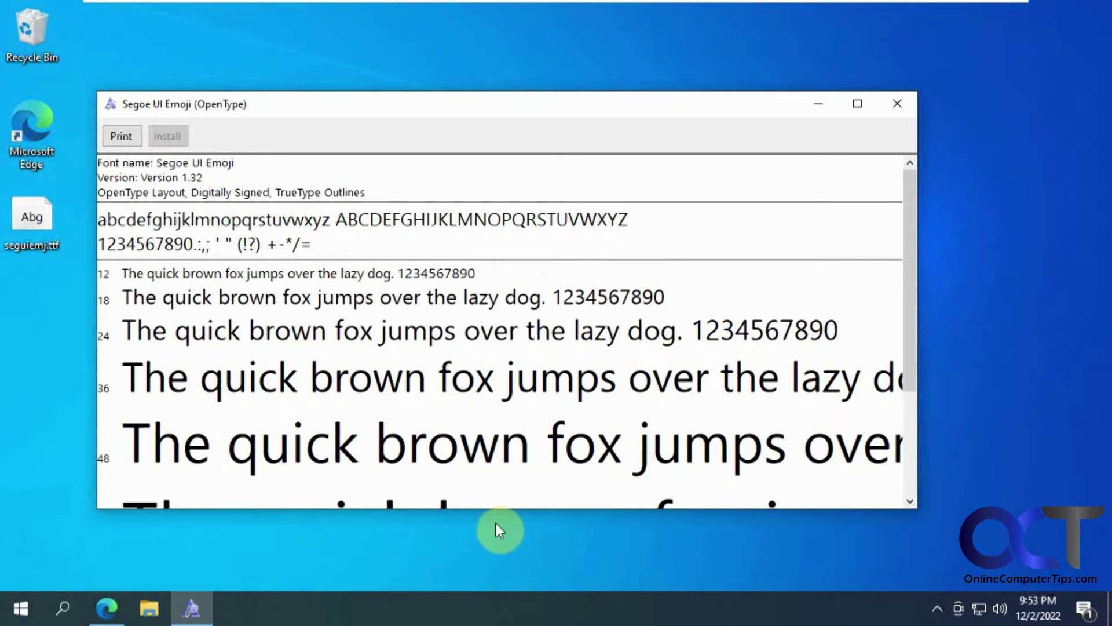
pyautogui.rightClick(397, 606)
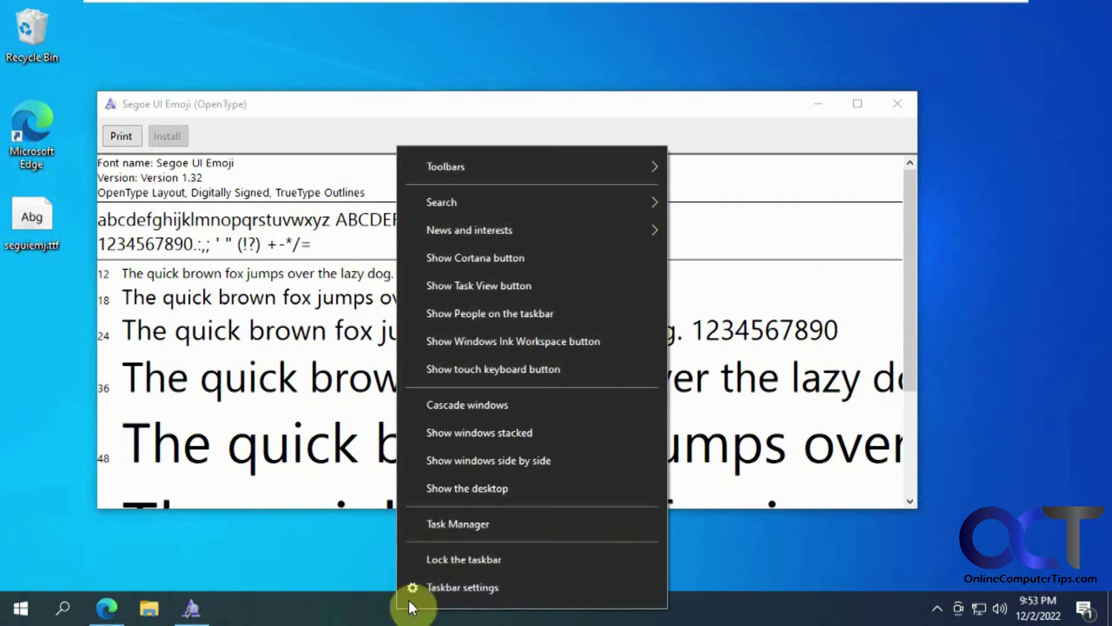
# Open Task Manager from the taskbar and restart the Windows Explorer process
pyautogui.click(453, 528)
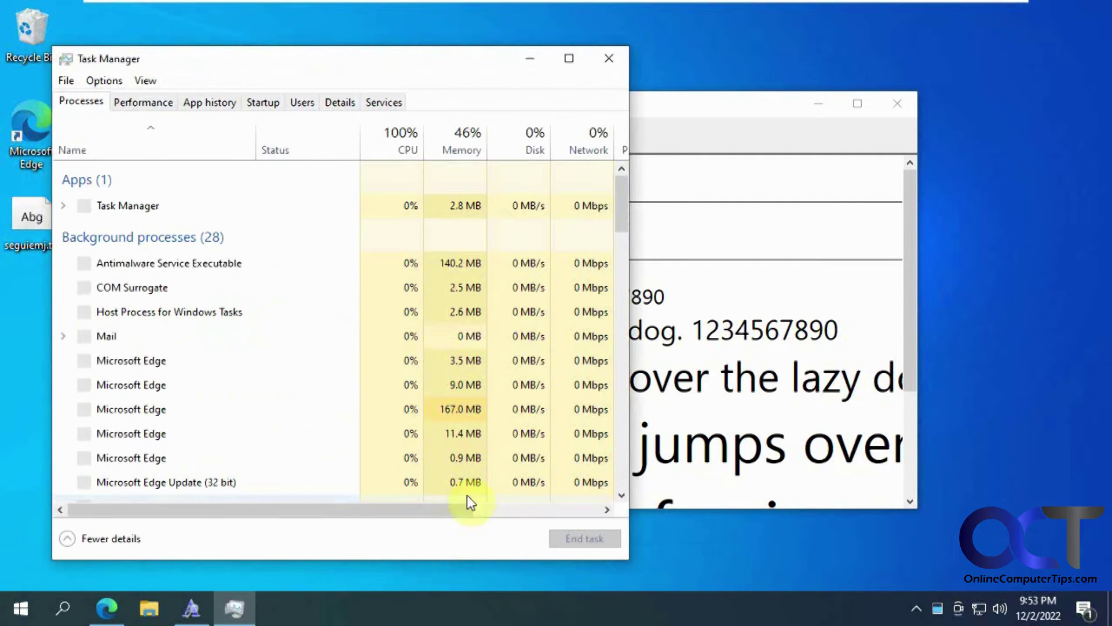
pyautogui.scroll(-2, 290, 370)
pyautogui.scroll(-1, 290, 370)
pyautogui.scroll(-2, 290, 369)
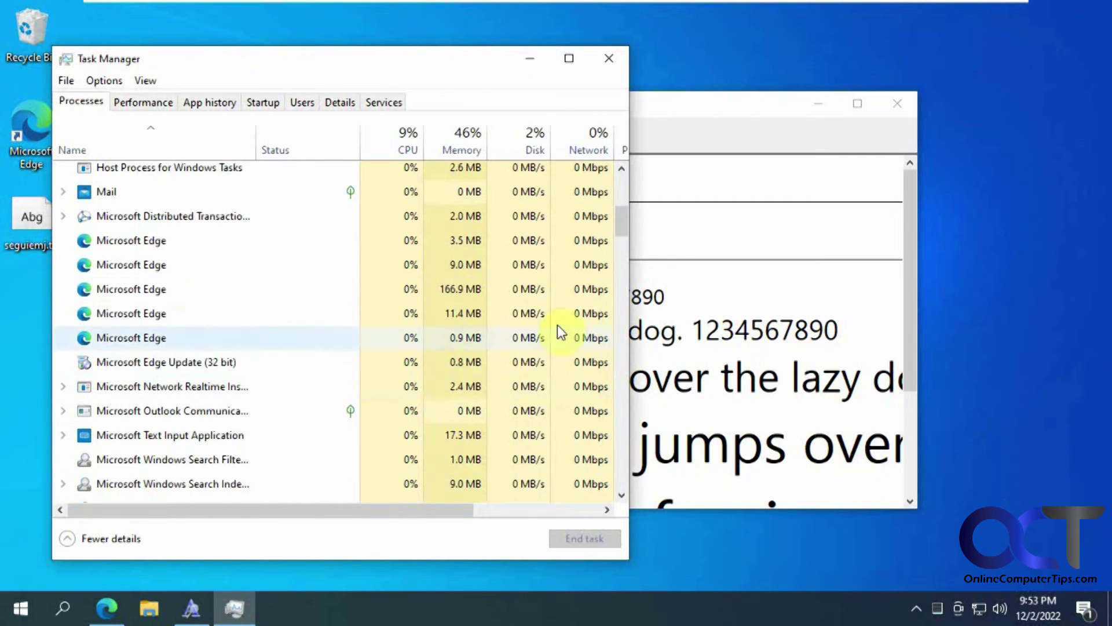
pyautogui.moveTo(622, 222); pyautogui.dragTo(616, 495)
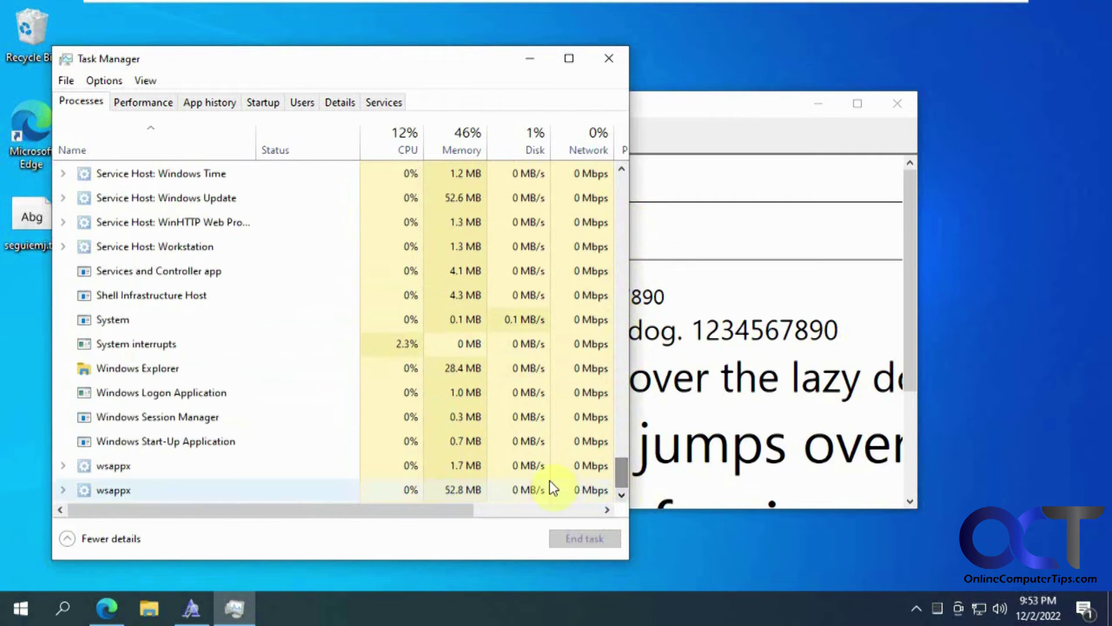
pyautogui.rightClick(165, 375)
pyautogui.click(187, 383)
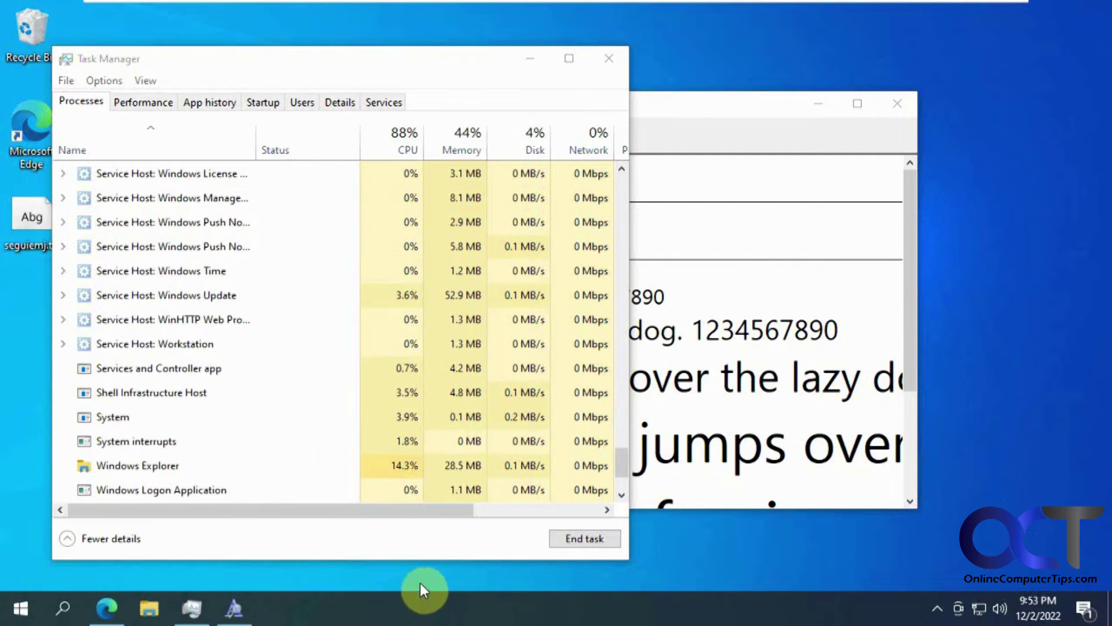
# Back in Google Docs, insert grinning face, heart and crying face emojis via Win+period
pyautogui.click(530, 58)
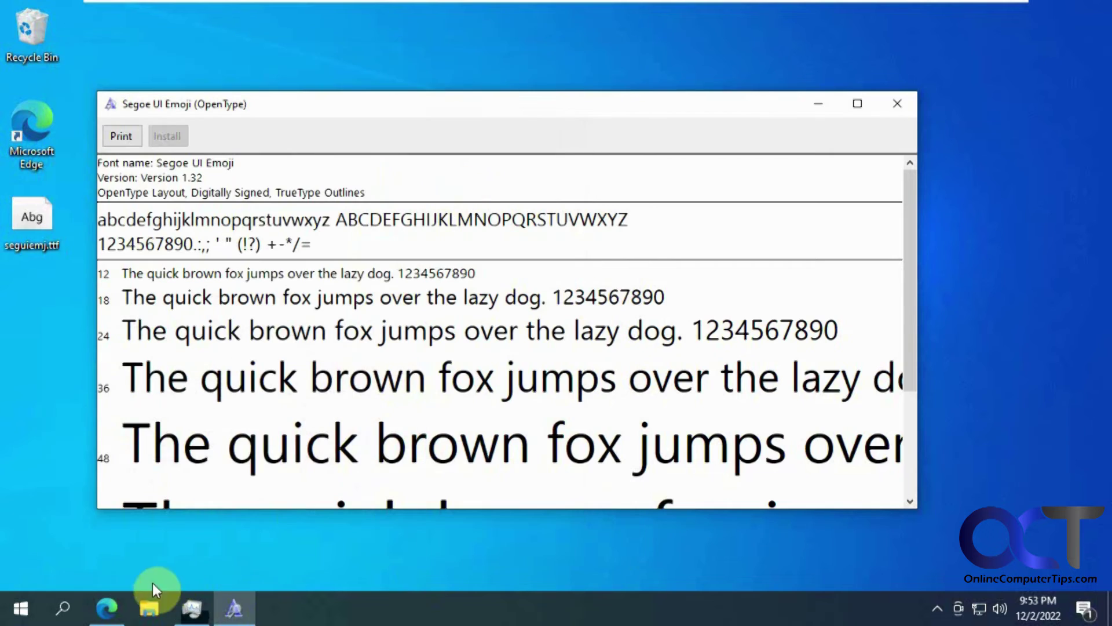
pyautogui.click(107, 609)
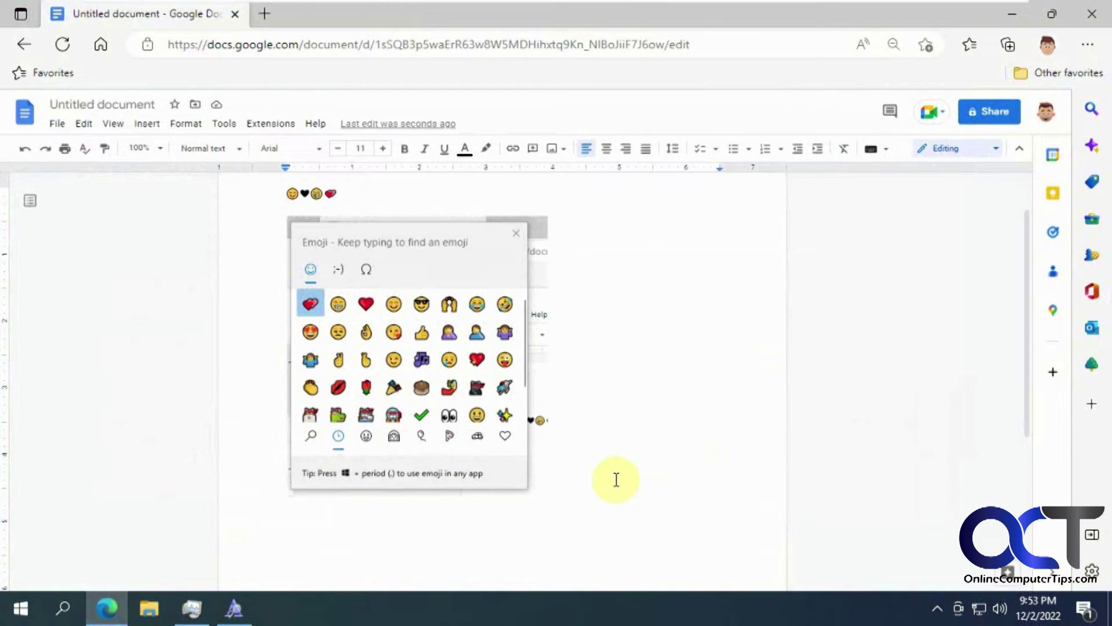
pyautogui.press('super+period')
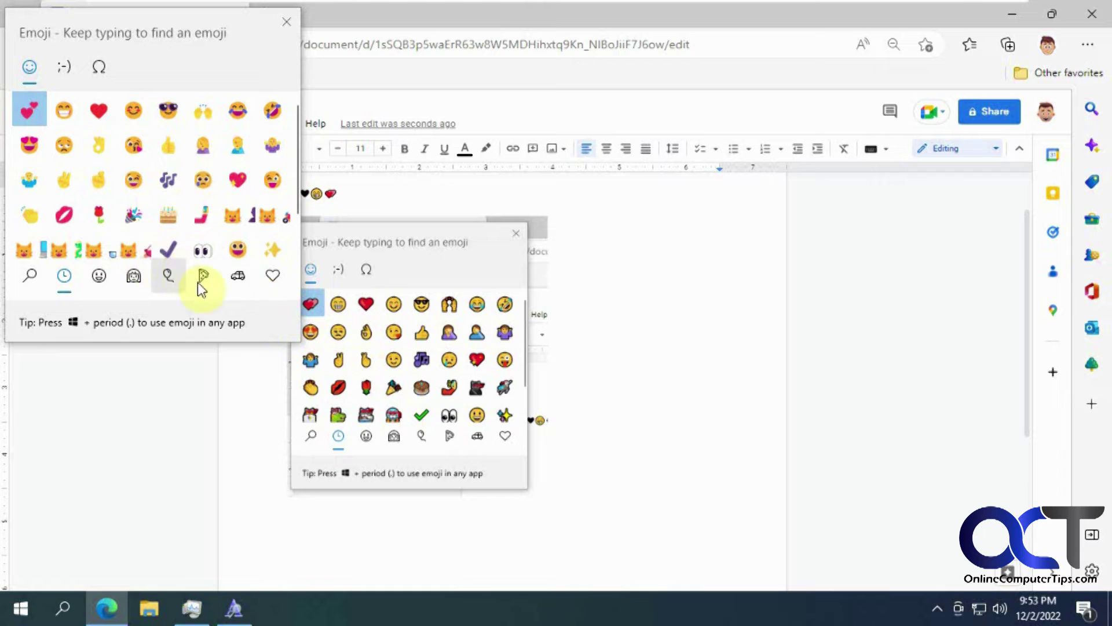
pyautogui.click(231, 247)
pyautogui.click(231, 173)
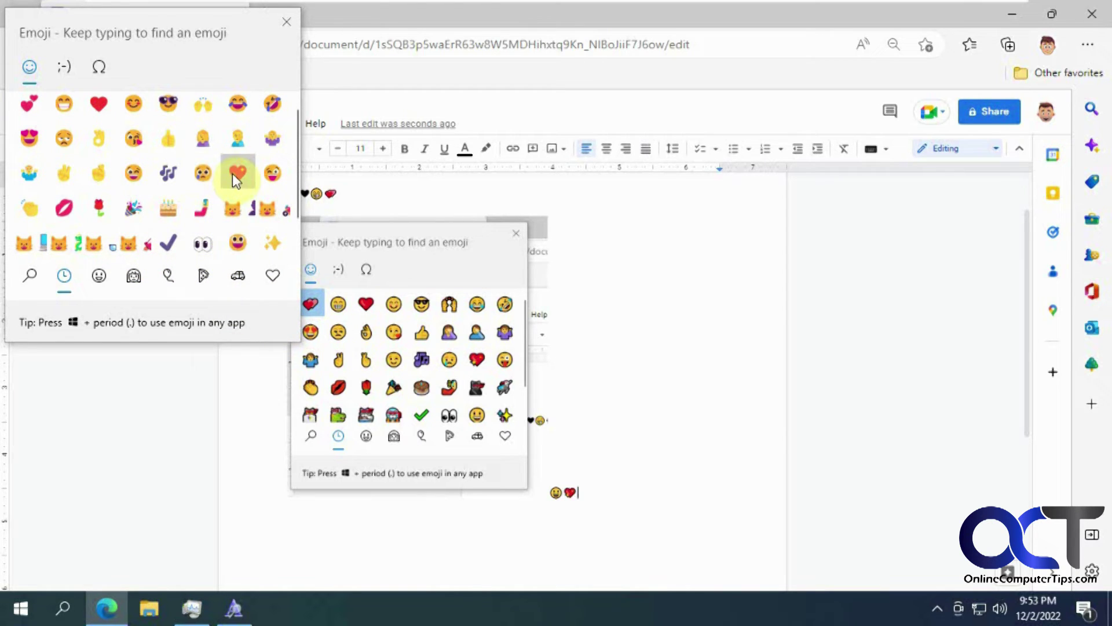
pyautogui.click(203, 175)
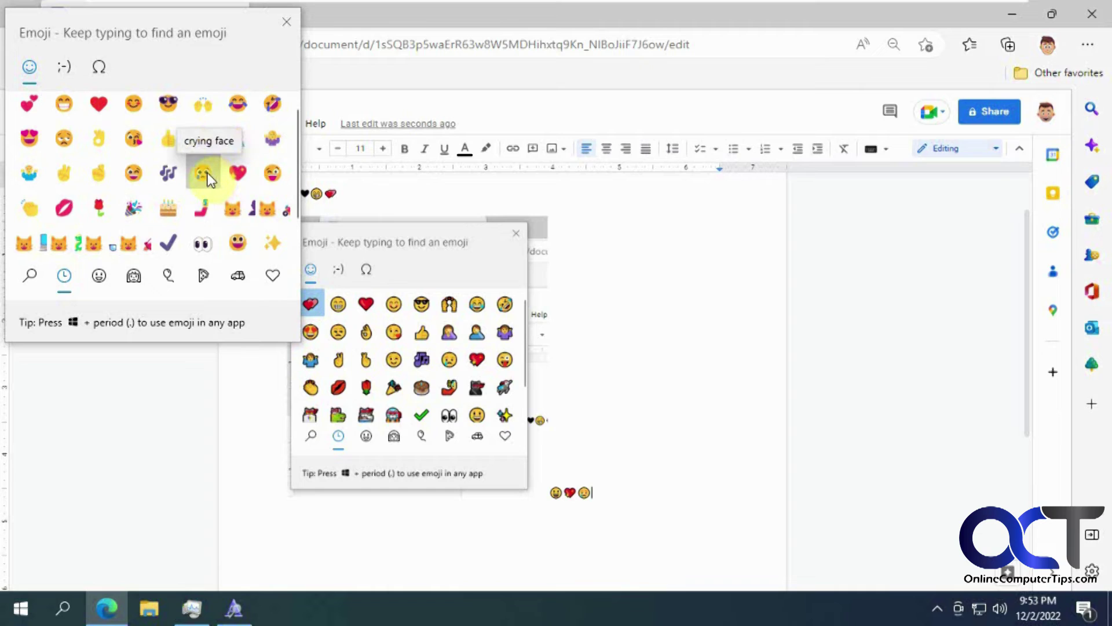
pyautogui.click(242, 432)
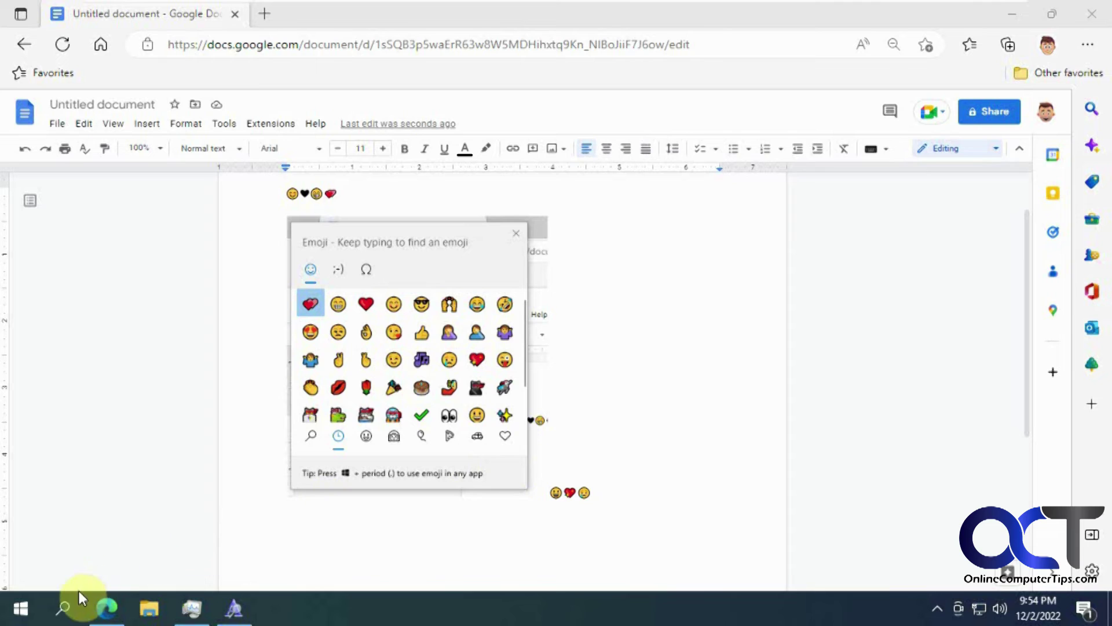
# Launch Notepad from search and insert four emojis, including heart-eyes and rolling-laughing faces
pyautogui.click(68, 601)
pyautogui.write('no')
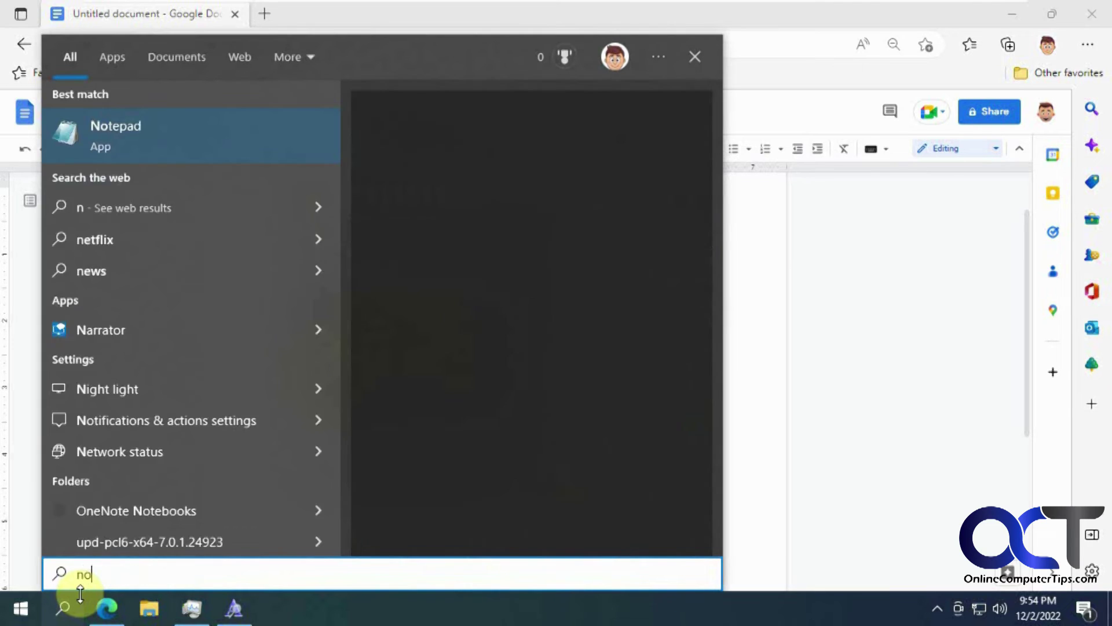
pyautogui.write('tepad')
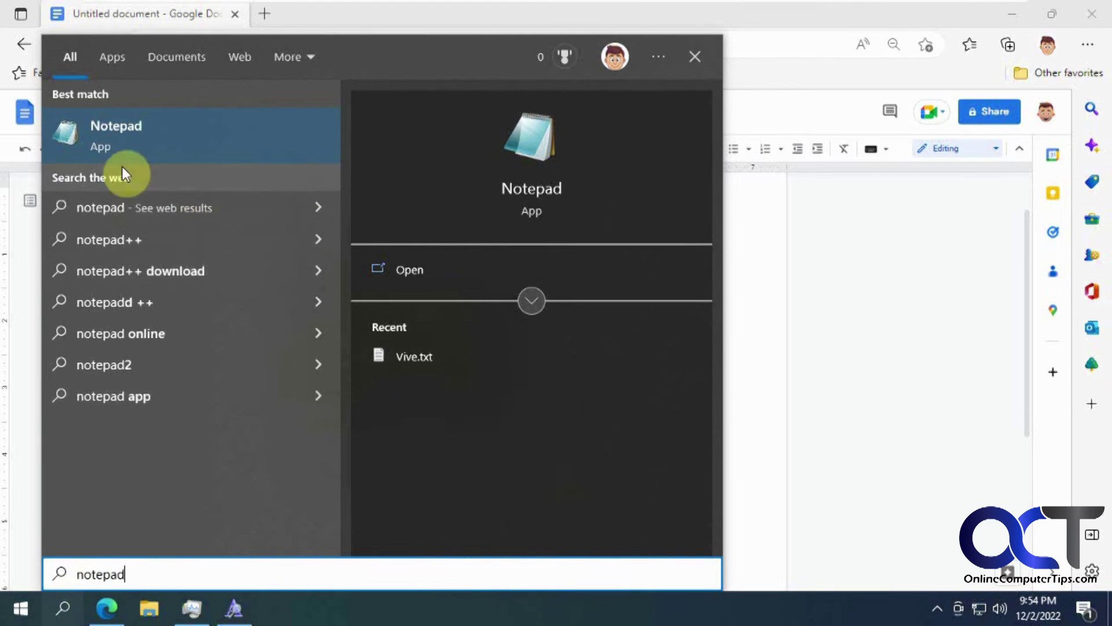
pyautogui.click(112, 132)
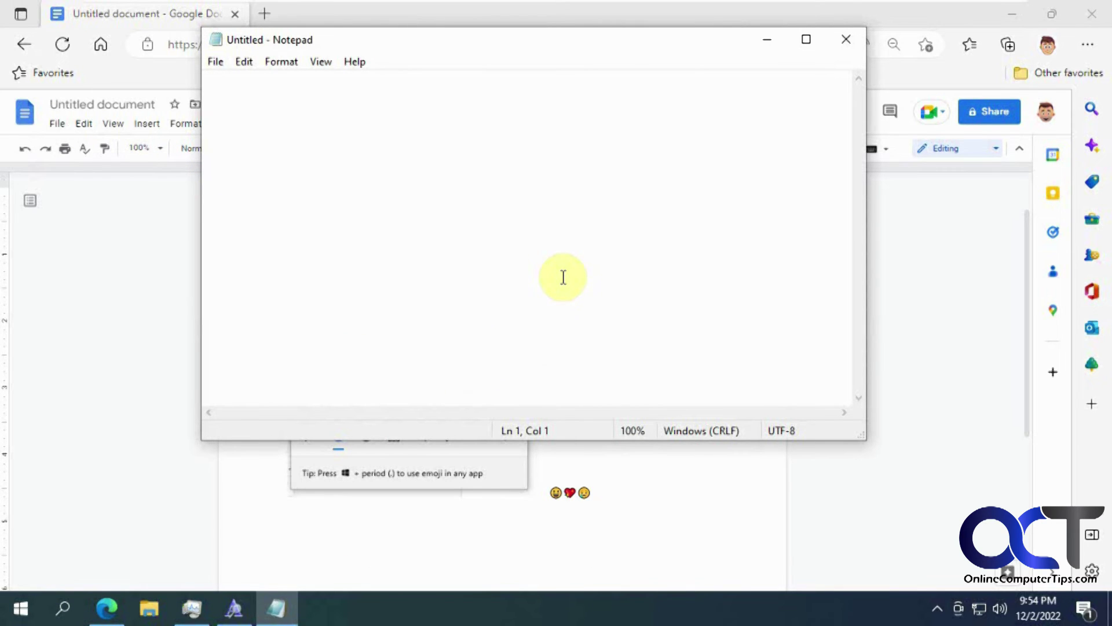
pyautogui.press('super+period')
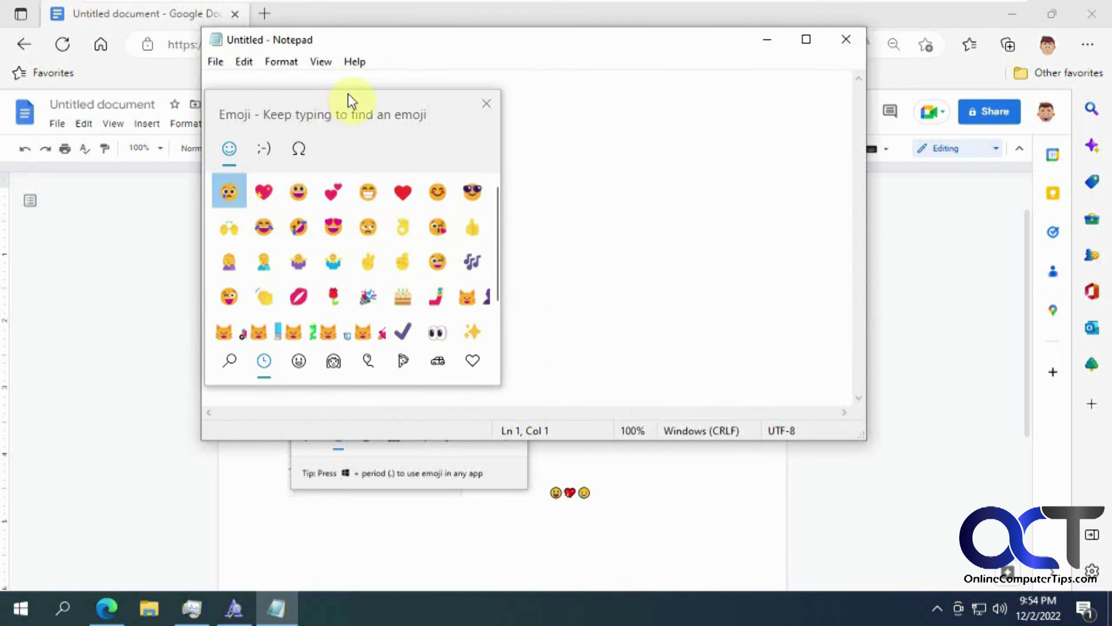
pyautogui.moveTo(348, 102); pyautogui.dragTo(691, 136)
pyautogui.click(578, 228)
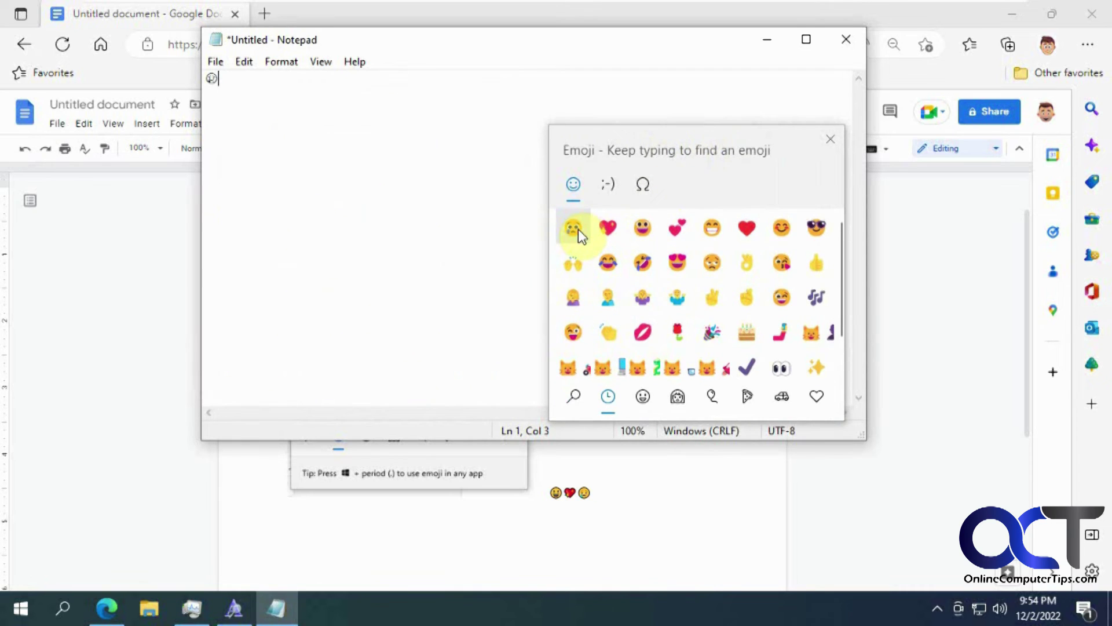
pyautogui.click(641, 229)
pyautogui.click(675, 265)
pyautogui.click(642, 264)
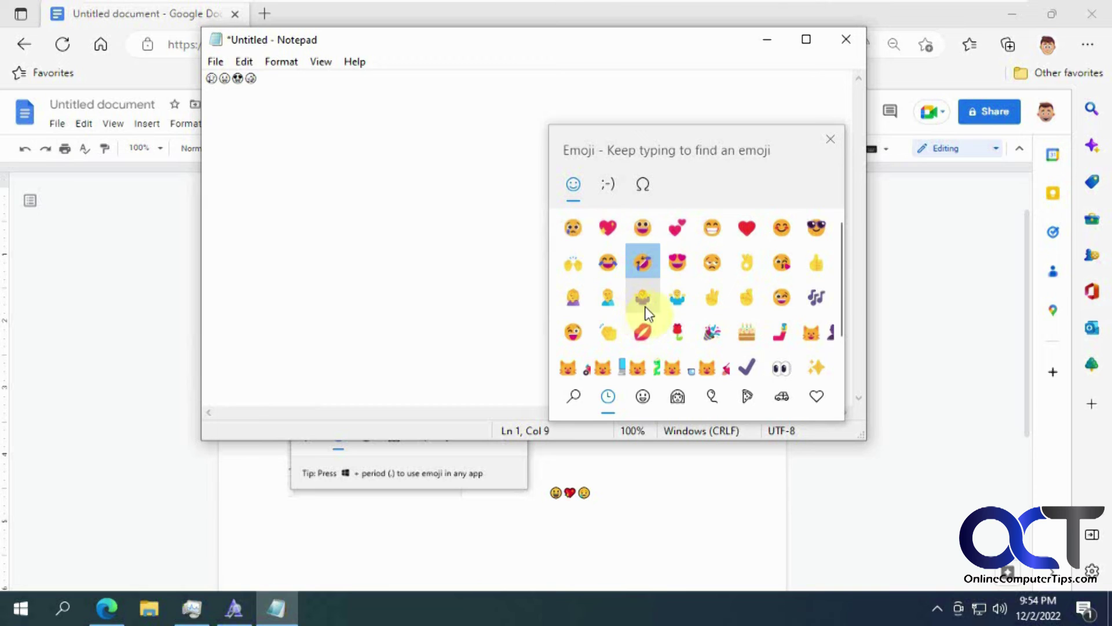
pyautogui.click(830, 139)
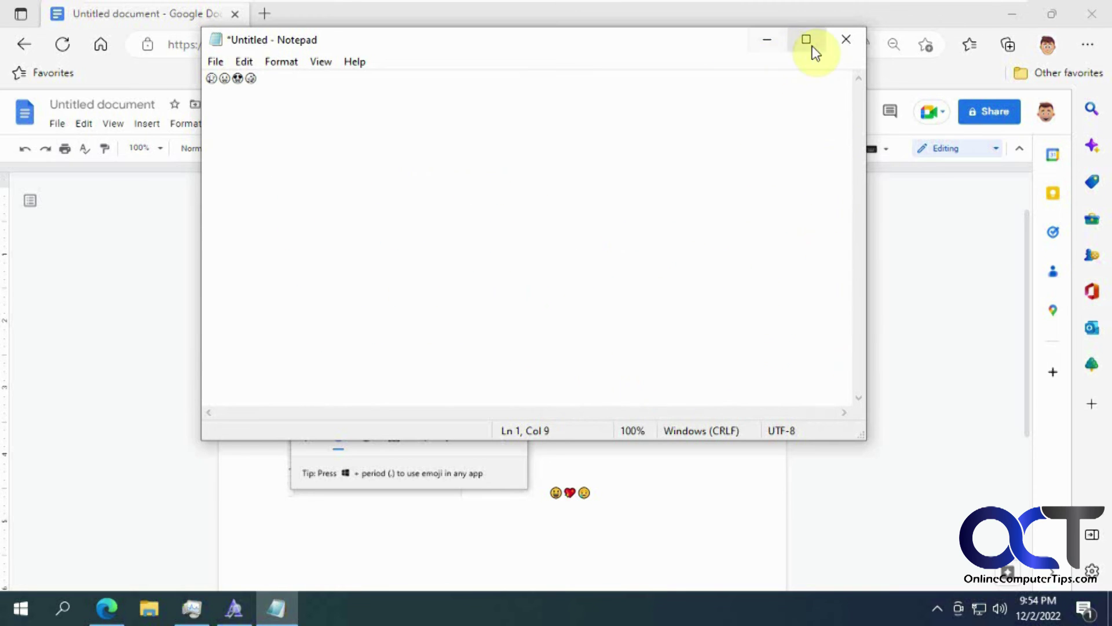
# Minimize Notepad and Edge, leaving the Segoe UI Emoji font preview in front
pyautogui.click(774, 43)
pyautogui.click(1012, 15)
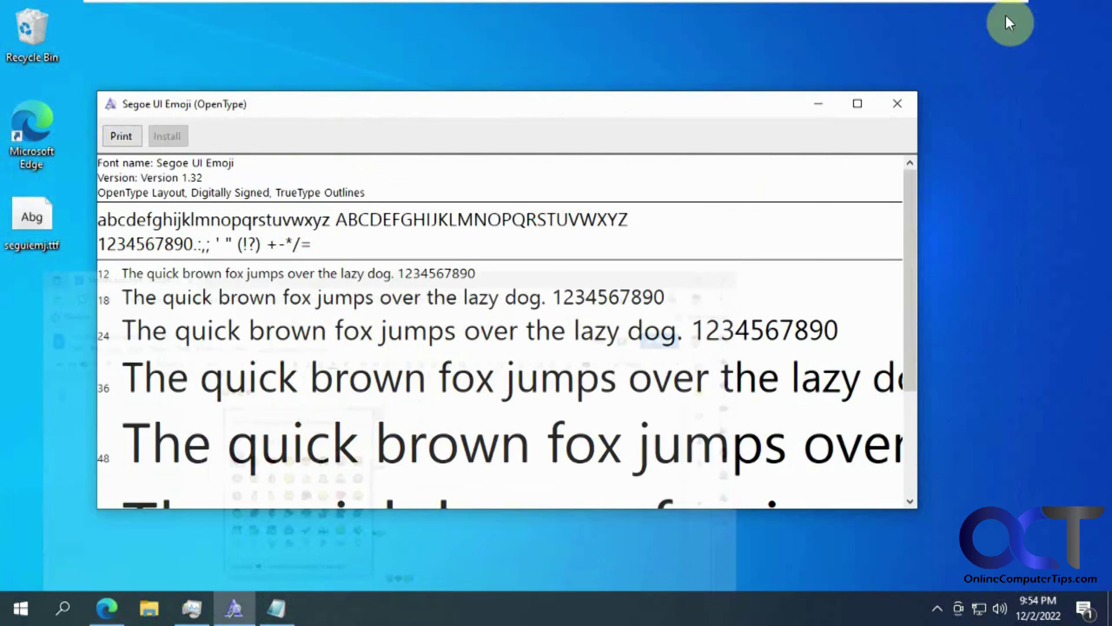
pyautogui.click(39, 317)
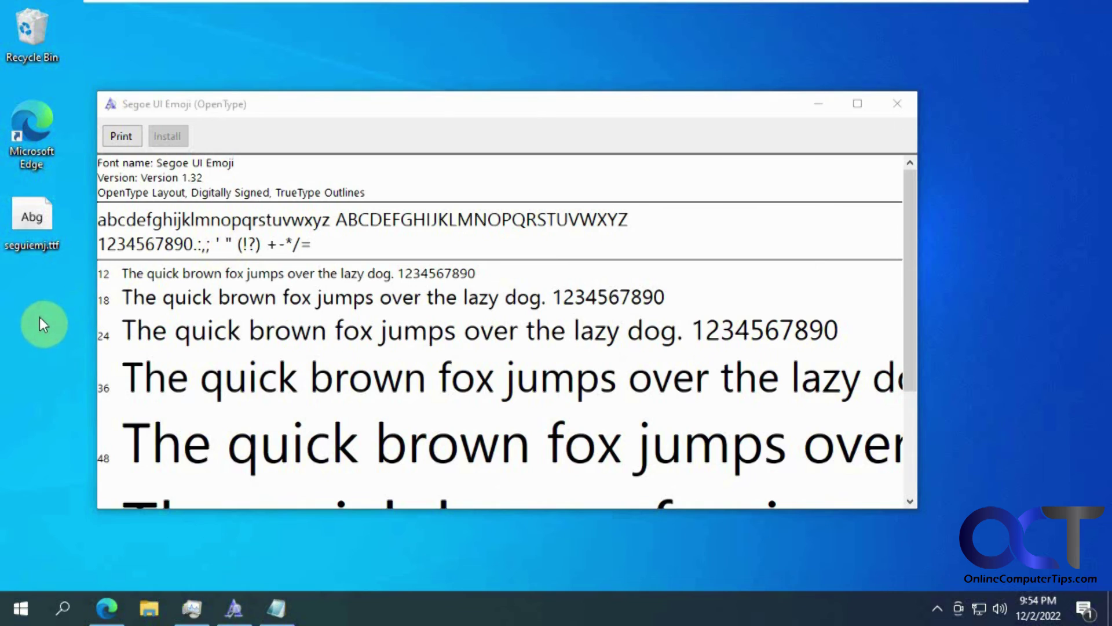